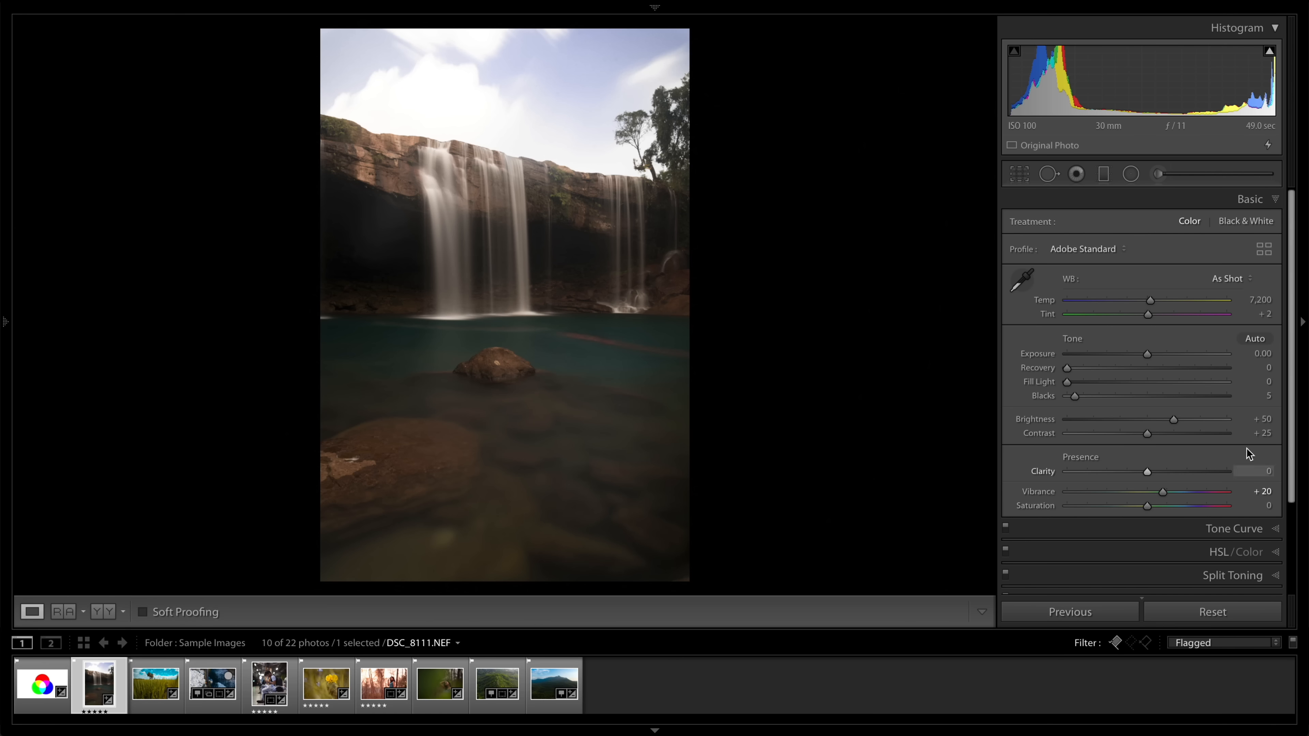
Try the Blacks at 8, undo that change, and switch the waterfall photo's process version to Version 5 (Current)
{"action": "mouse_move", "coordinate": [1074, 397]}
{"action": "left_mouse_down"}
{"action": "mouse_move", "coordinate": [1111, 398]}
{"action": "mouse_move", "coordinate": [1079, 397]}
{"action": "left_mouse_up"}
{"action": "key", "text": "ctrl+z"}
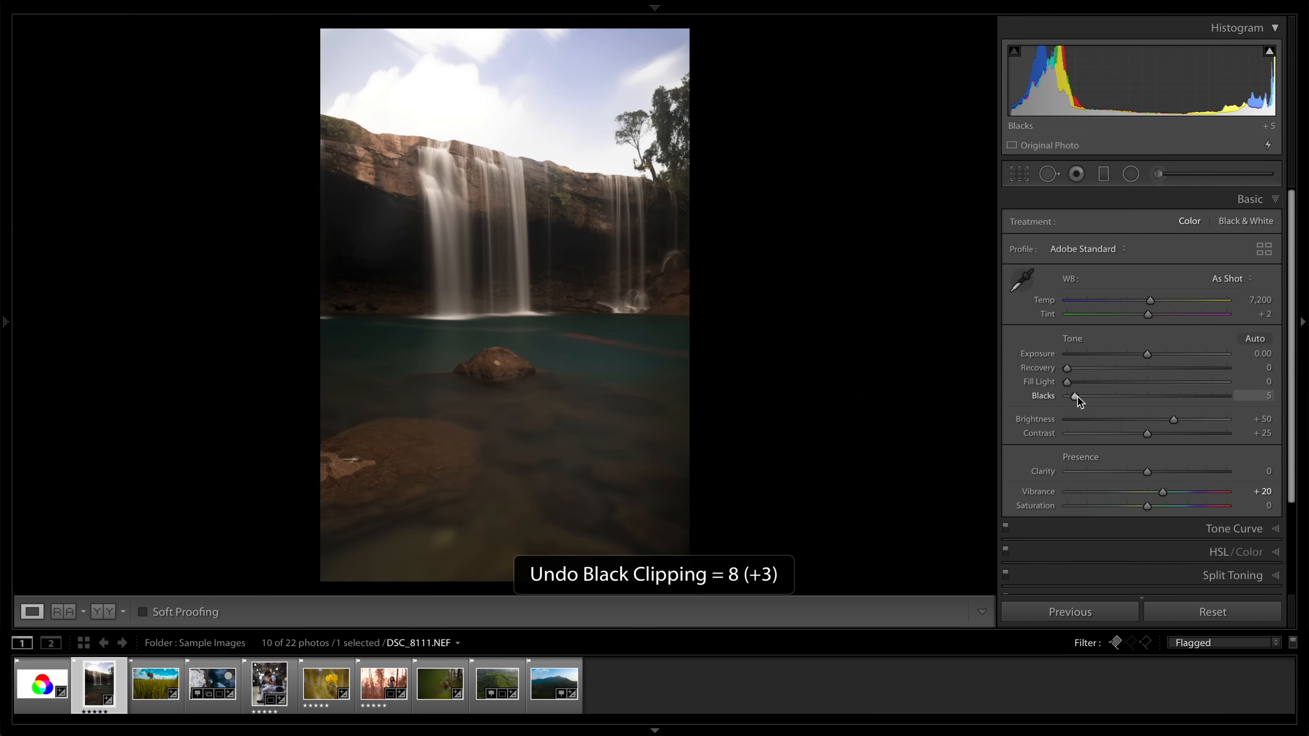
{"action": "scroll", "coordinate": [1185, 392], "scroll_direction": "down", "scroll_amount": 6}
{"action": "left_click", "coordinate": [1236, 386]}
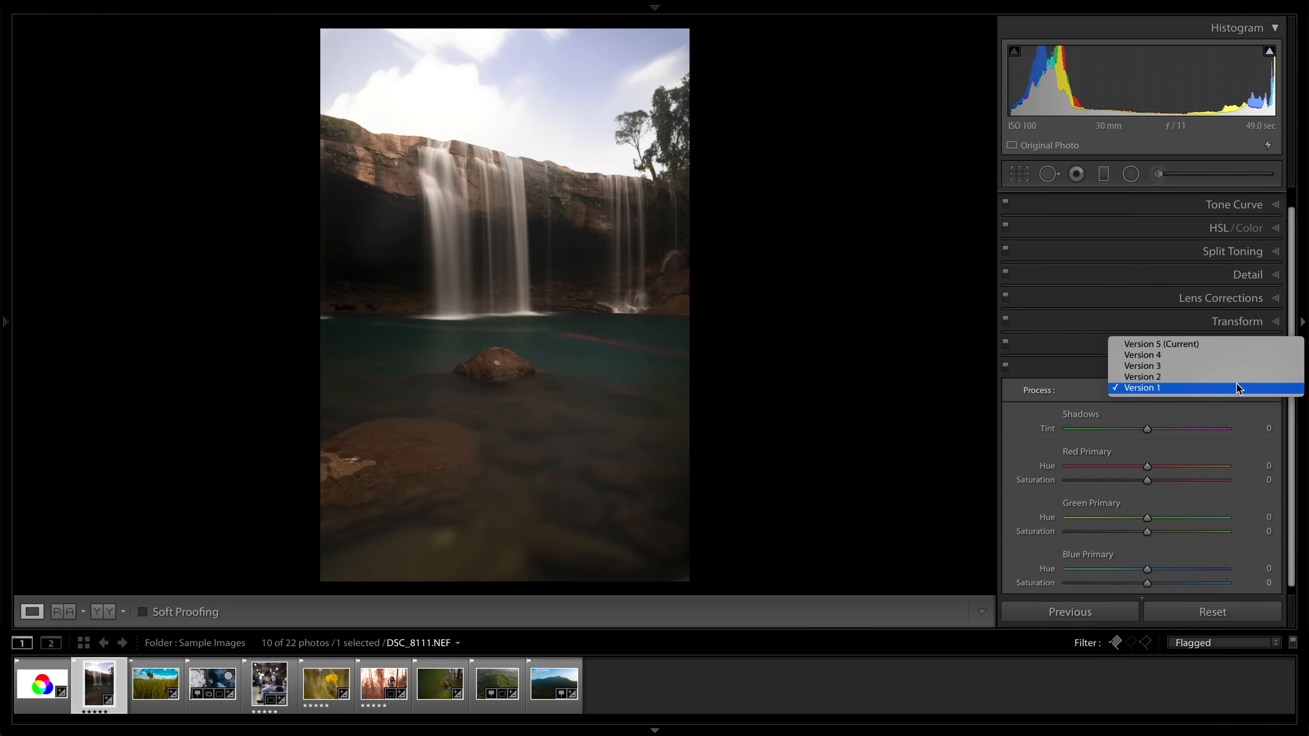
{"action": "left_click", "coordinate": [1216, 345]}
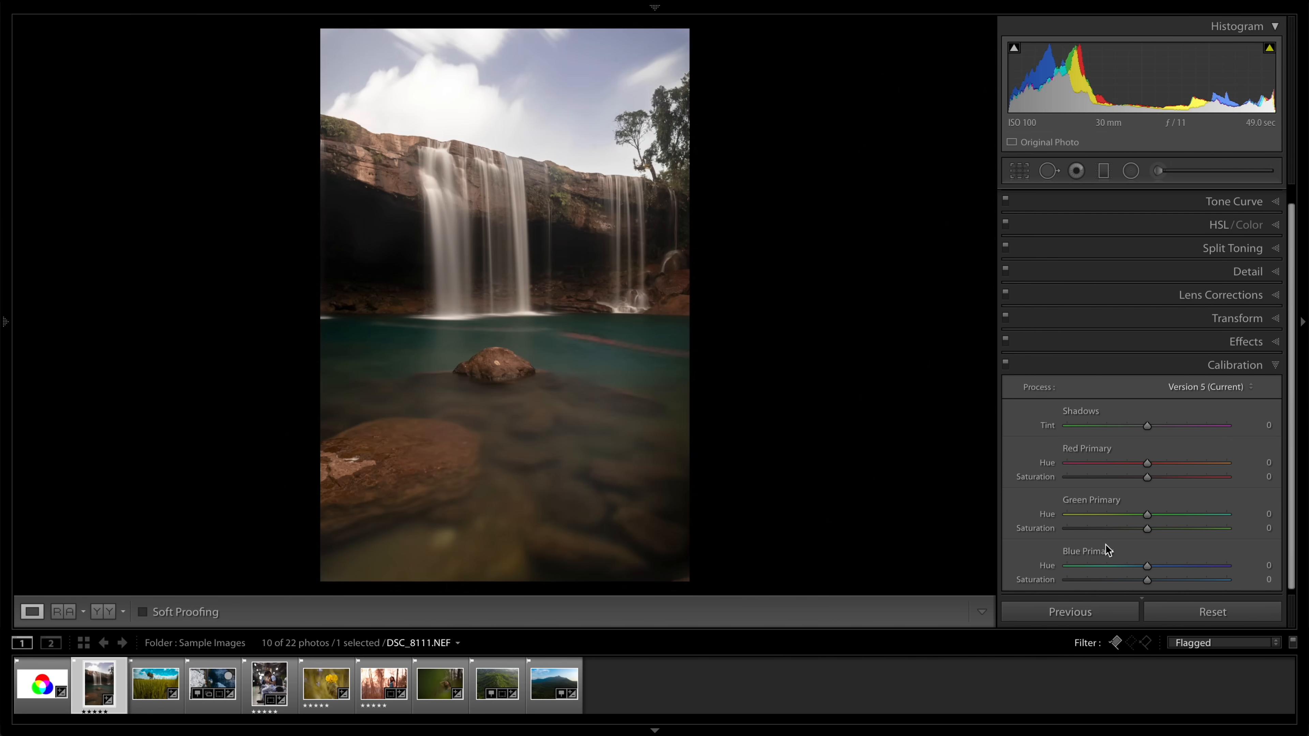
Set the calibration Shadows Tint to +24 and try the Red Primary Hue at -58, resetting it to default
{"action": "left_click_drag", "start_coordinate": [1182, 426], "coordinate": [1167, 449]}
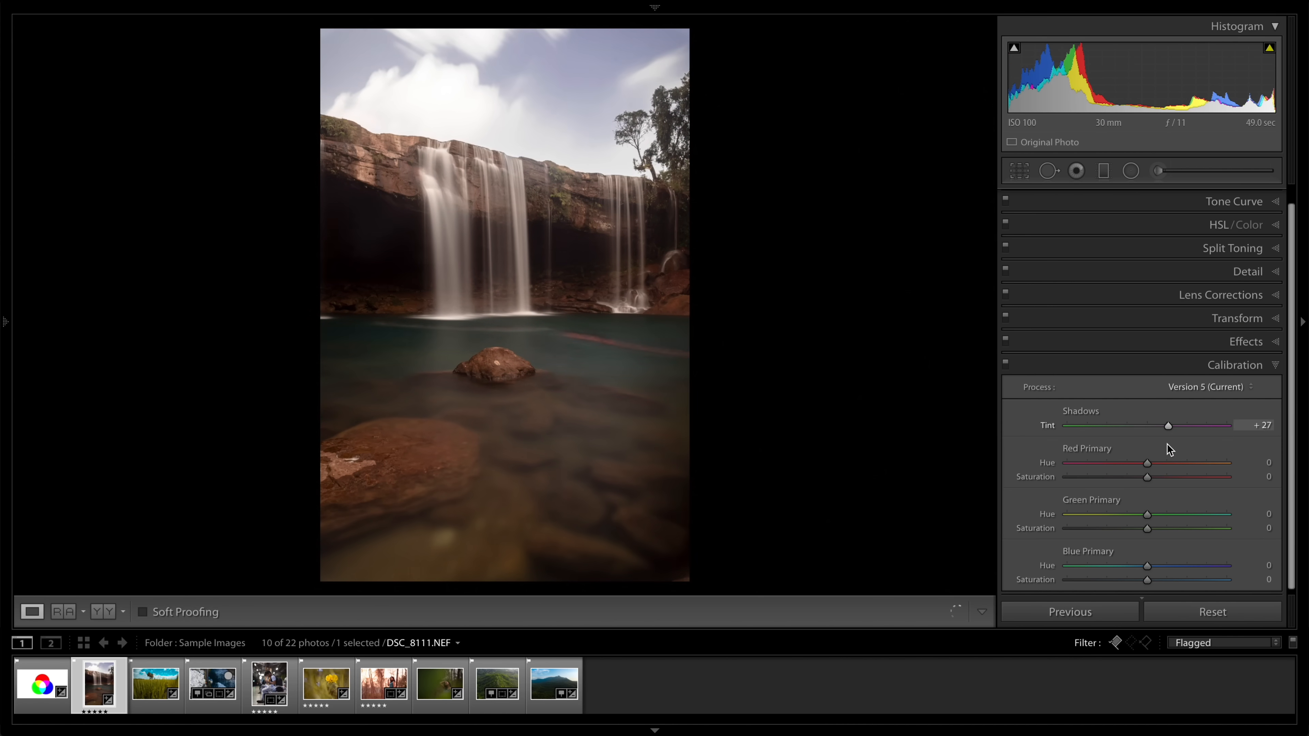
{"action": "left_click_drag", "start_coordinate": [1165, 444], "coordinate": [1080, 434]}
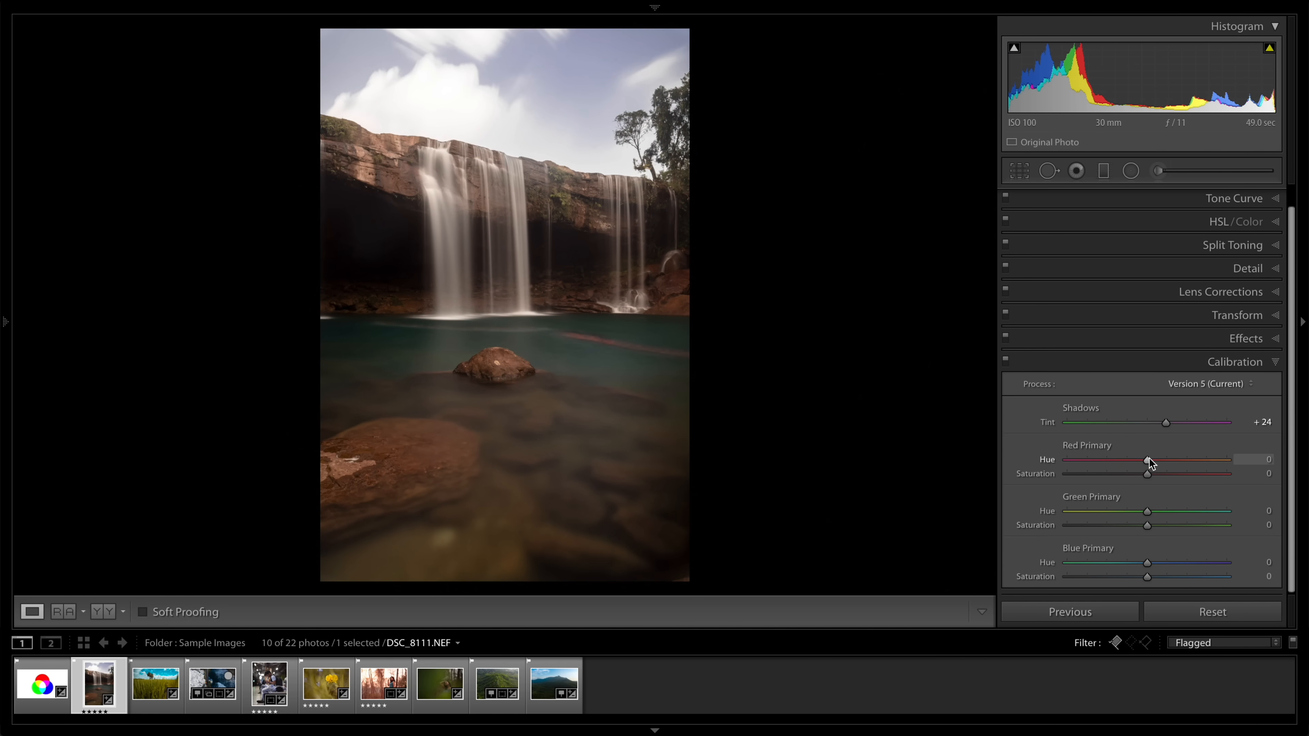
{"action": "left_click_drag", "start_coordinate": [1147, 460], "coordinate": [1100, 459]}
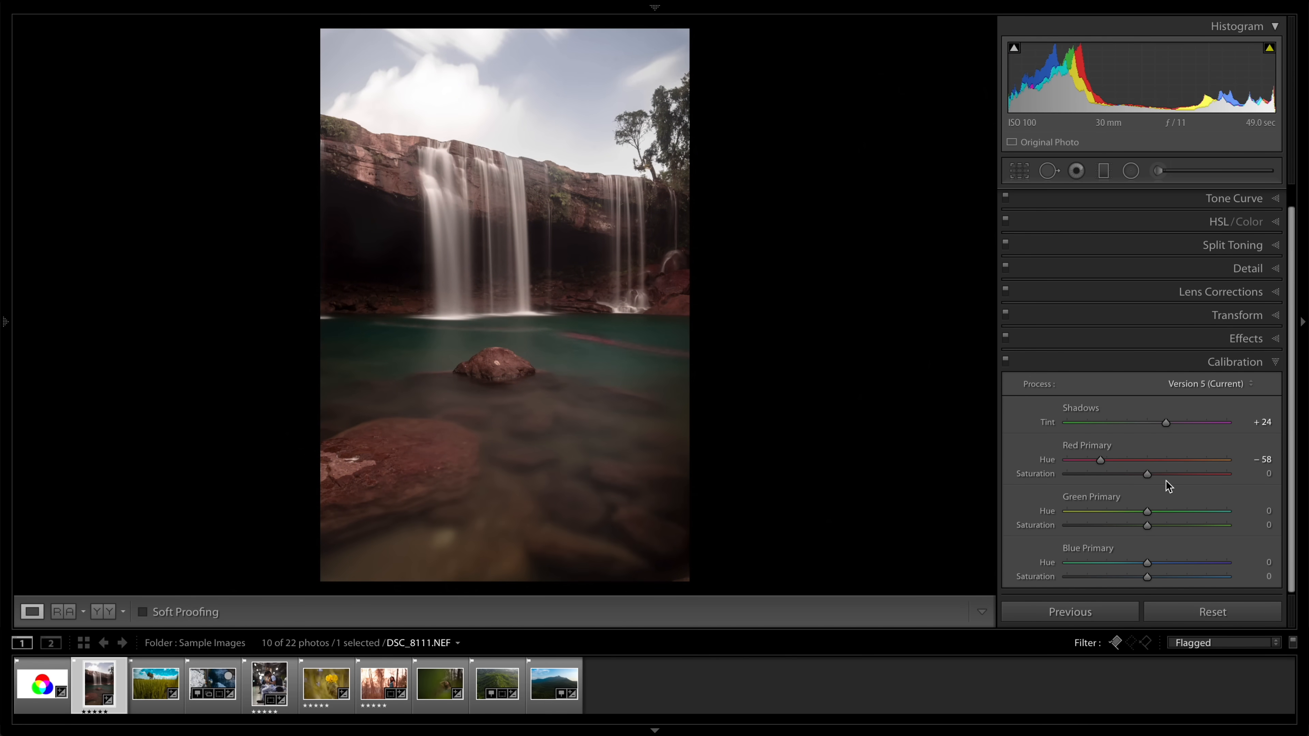
{"action": "double_click", "coordinate": [1102, 461]}
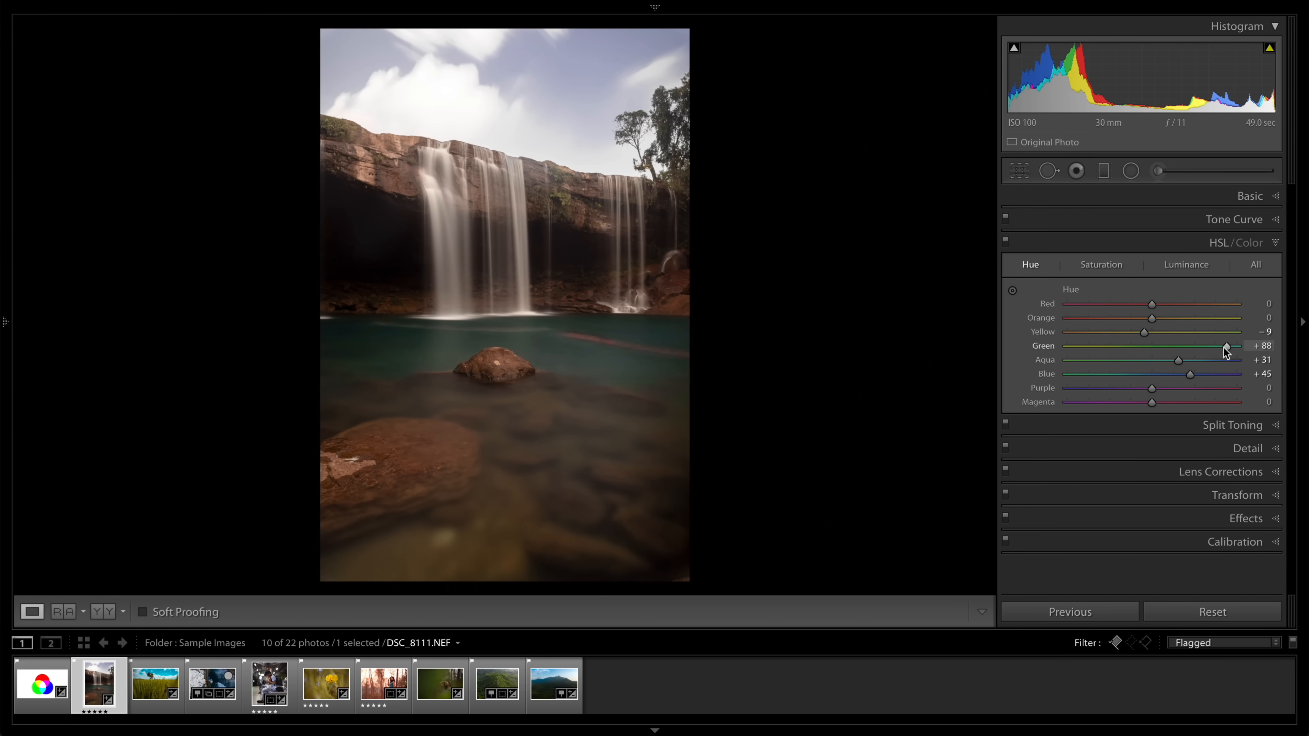
Try the HSL Green Saturation at -100 on the RGB circles image and reset it to default
{"action": "double_click", "coordinate": [1131, 348]}
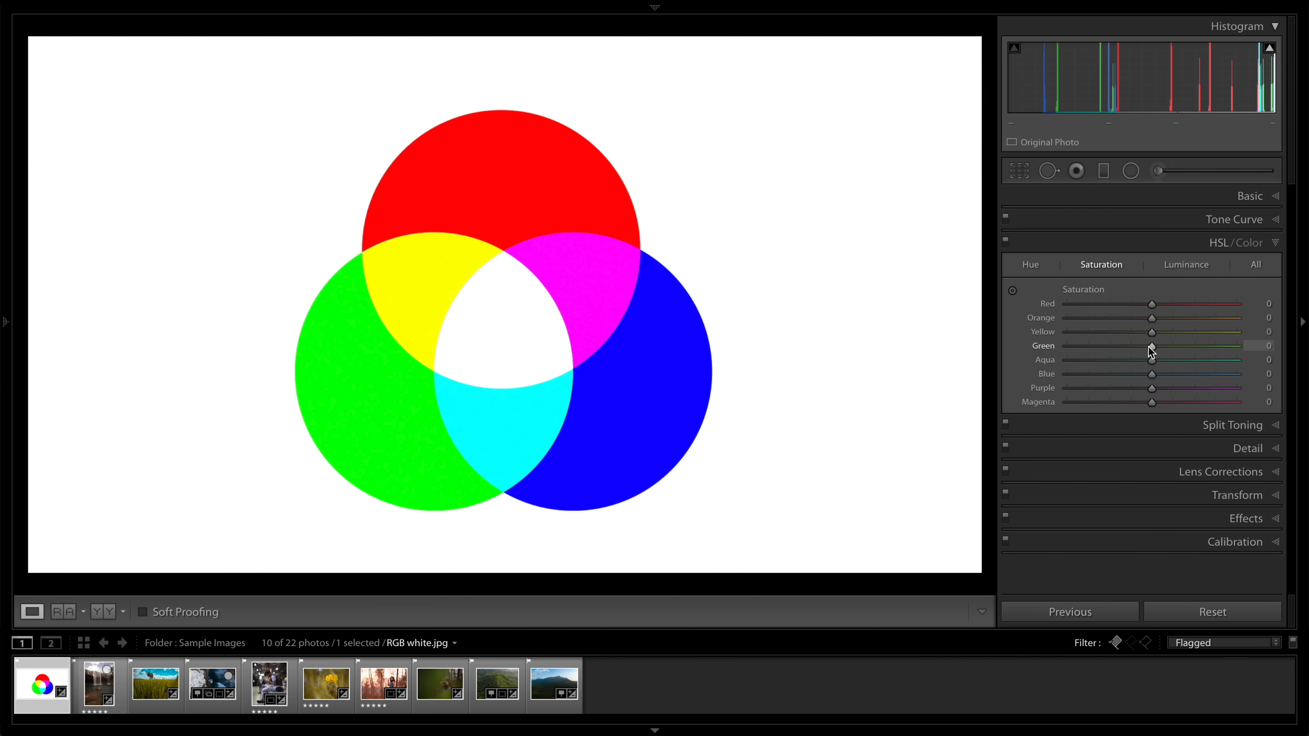
{"action": "left_click_drag", "start_coordinate": [1151, 346], "coordinate": [993, 339]}
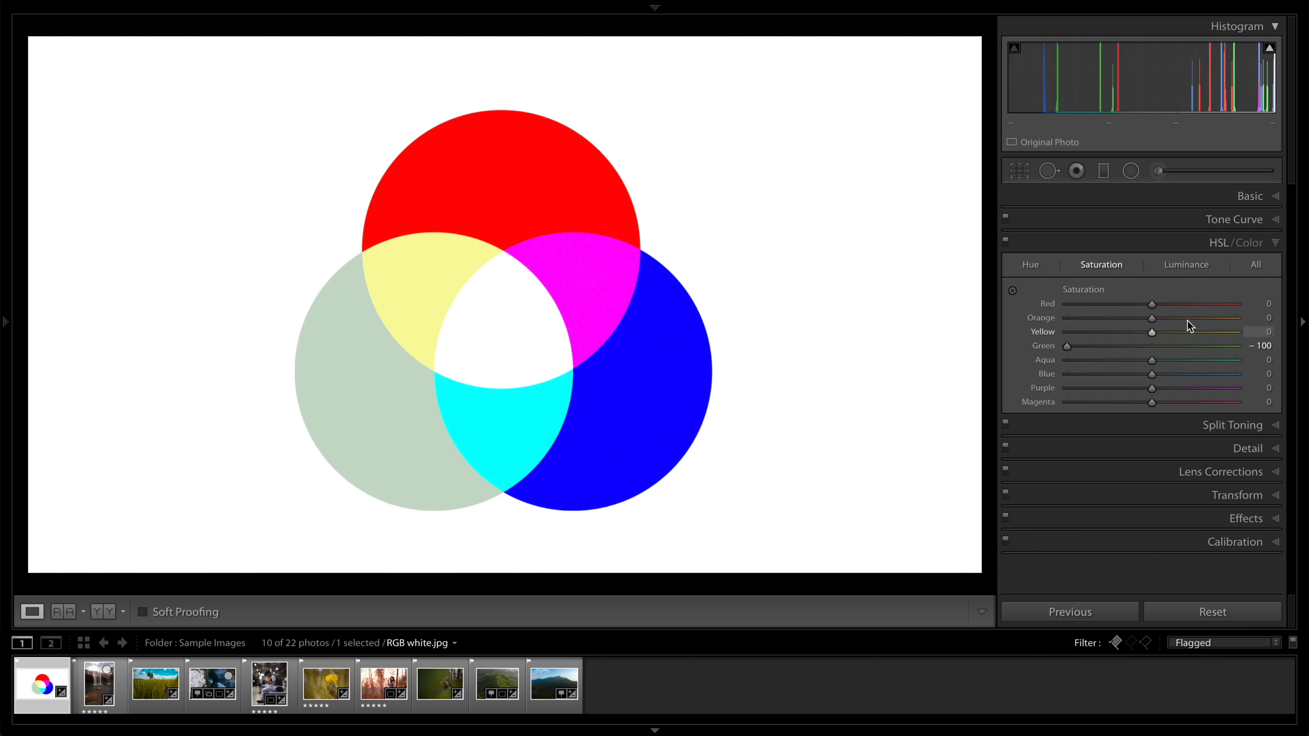
{"action": "double_click", "coordinate": [1067, 346]}
Test the calibration Green Primary on the RGB circles with Saturation at +100 and Hue at +97, resetting each
{"action": "left_click", "coordinate": [1225, 541]}
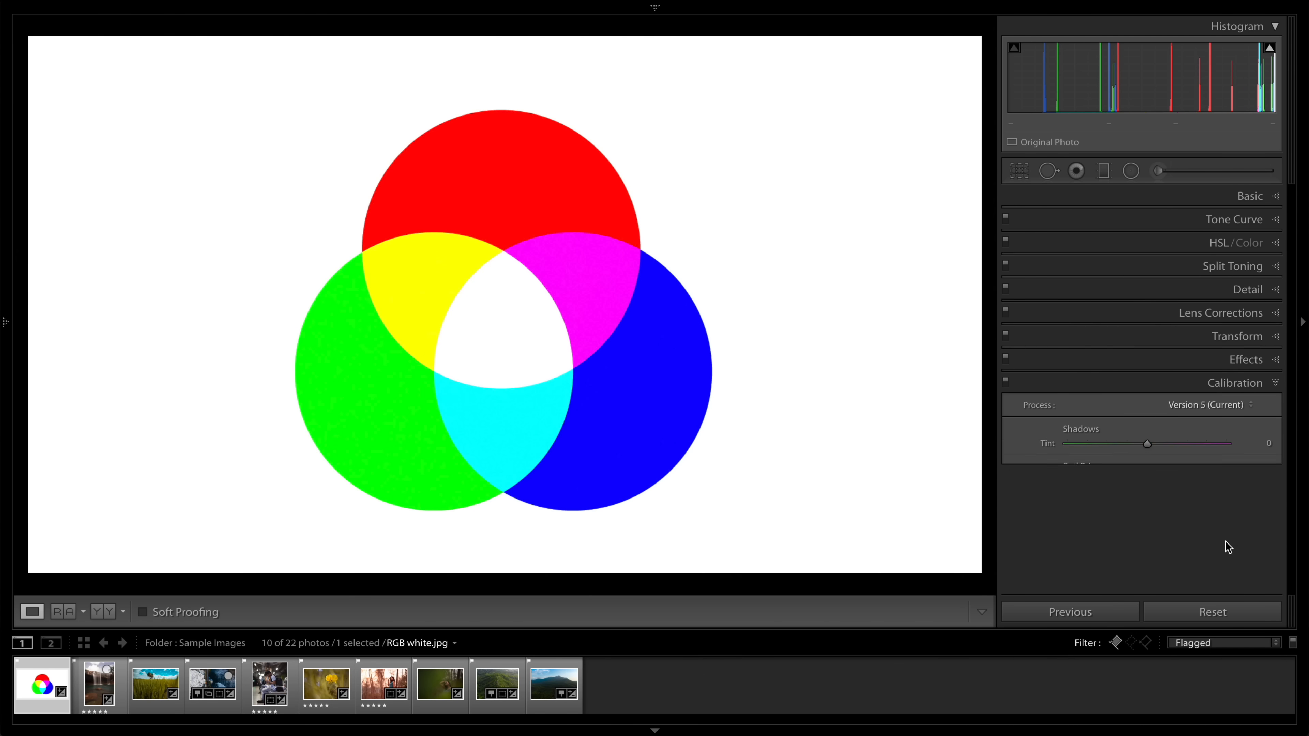
{"action": "left_click_drag", "start_coordinate": [1146, 532], "coordinate": [1254, 536]}
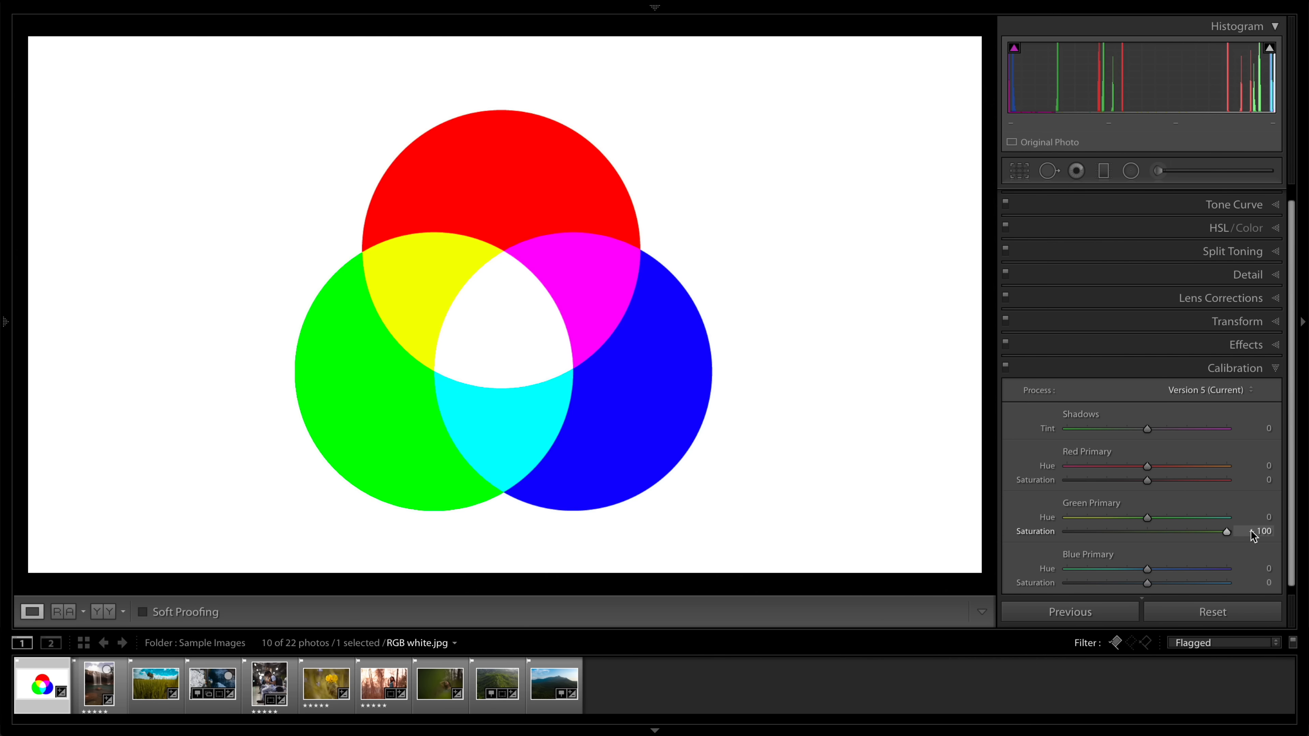
{"action": "double_click", "coordinate": [1231, 532]}
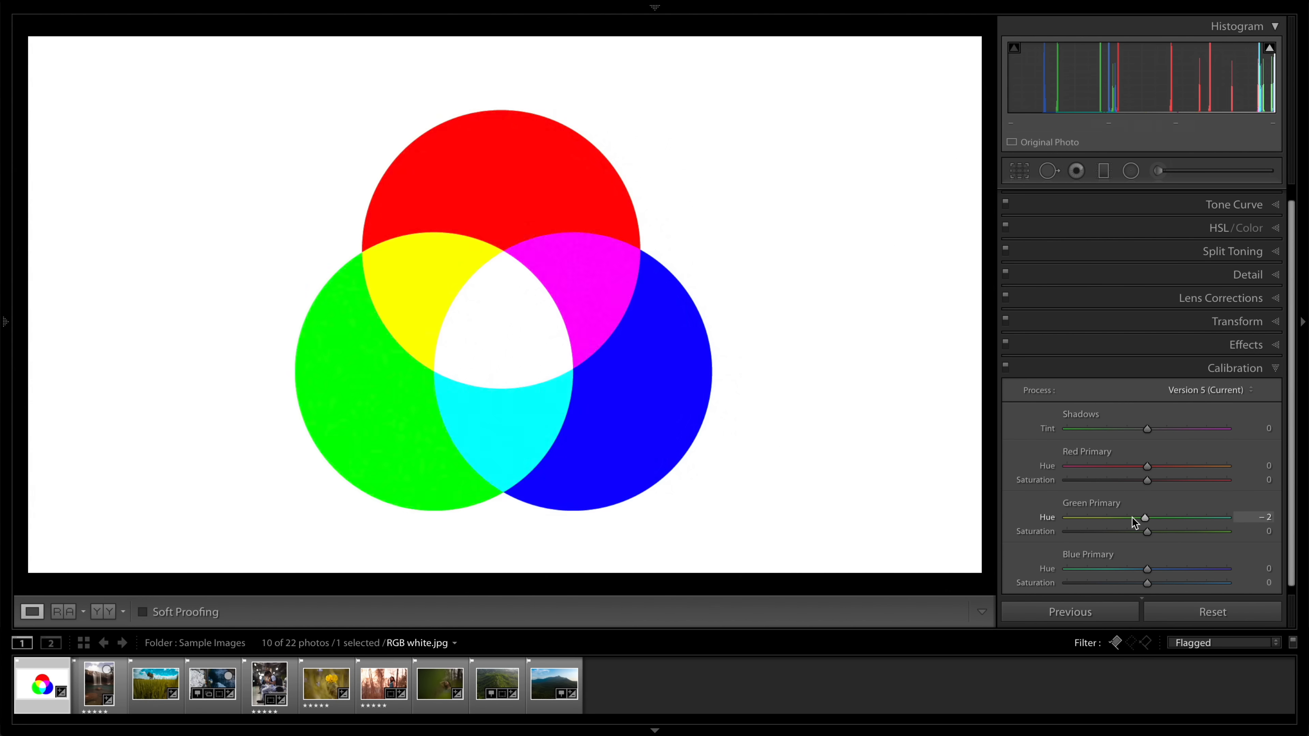
{"action": "left_click_drag", "start_coordinate": [1139, 518], "coordinate": [1229, 510]}
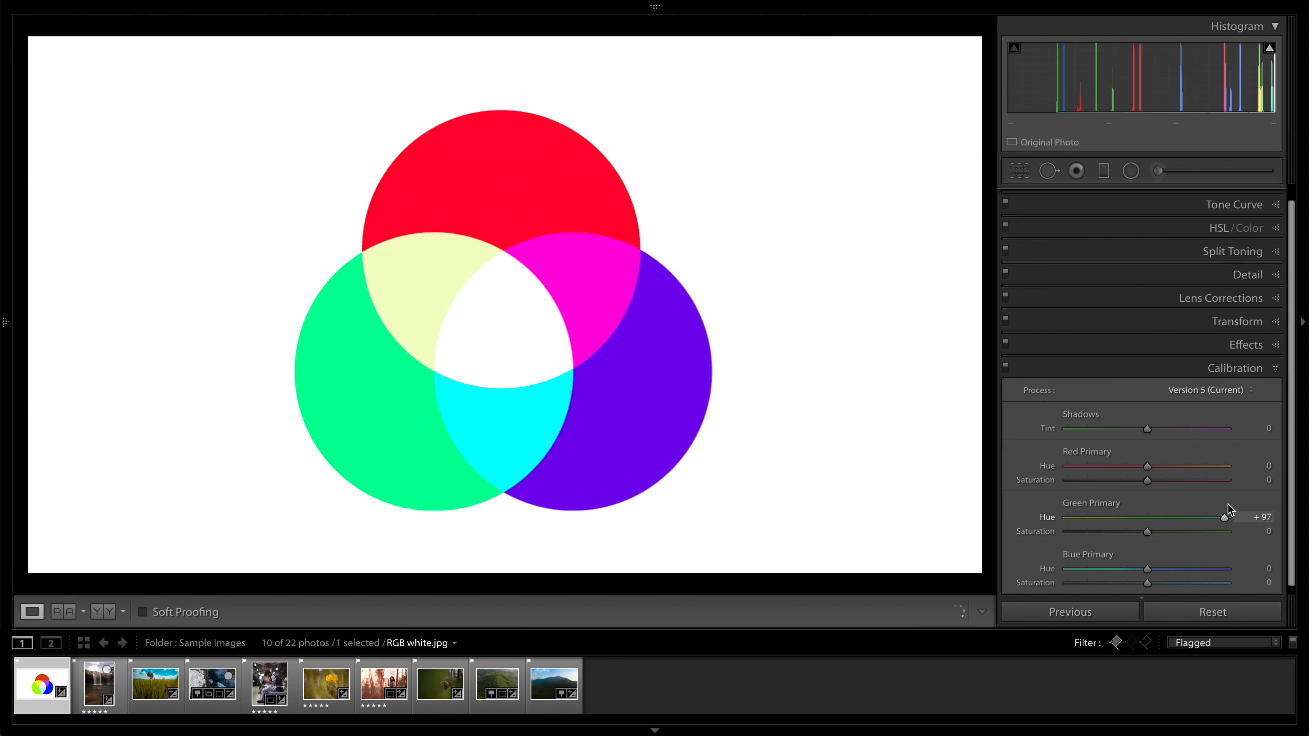
{"action": "double_click", "coordinate": [1224, 517]}
Test the Green Primary Saturation of the RGB circles at -100 and +87, and shift its Hue toward the positive end
{"action": "left_click_drag", "start_coordinate": [1140, 529], "coordinate": [1043, 546]}
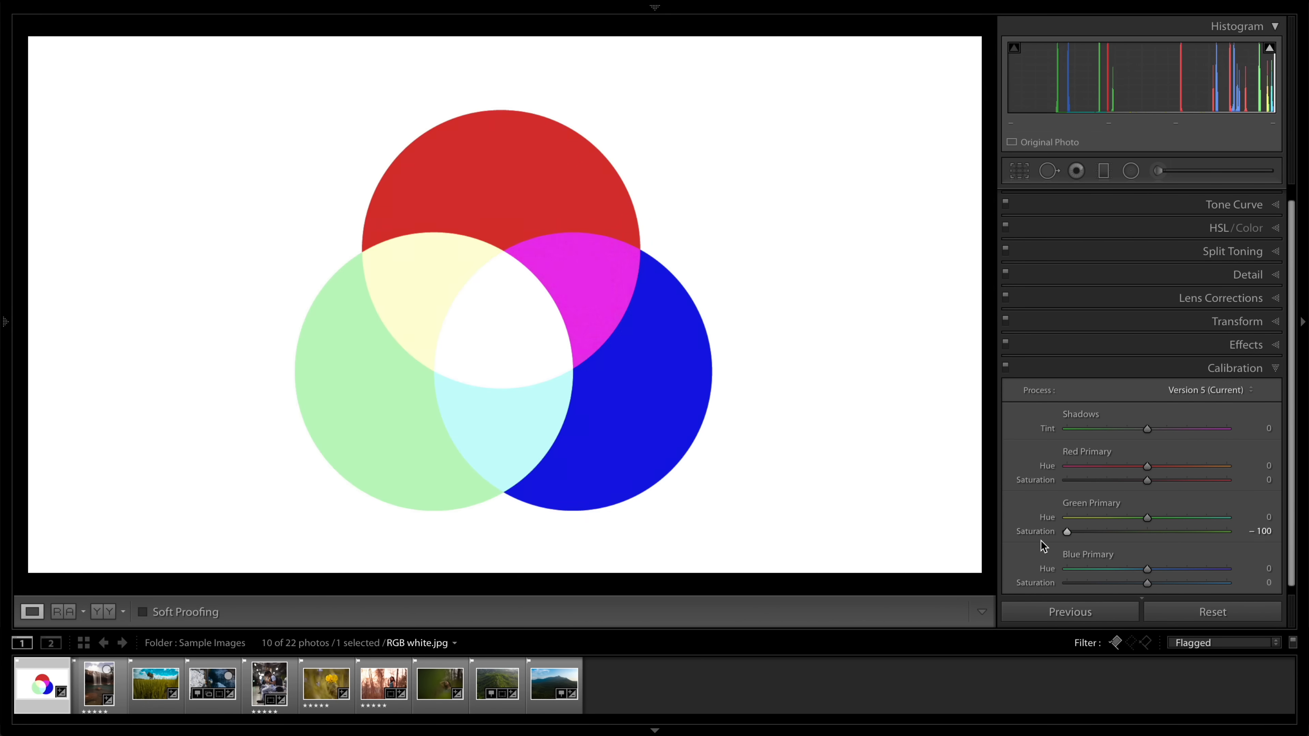
{"action": "double_click", "coordinate": [1067, 533]}
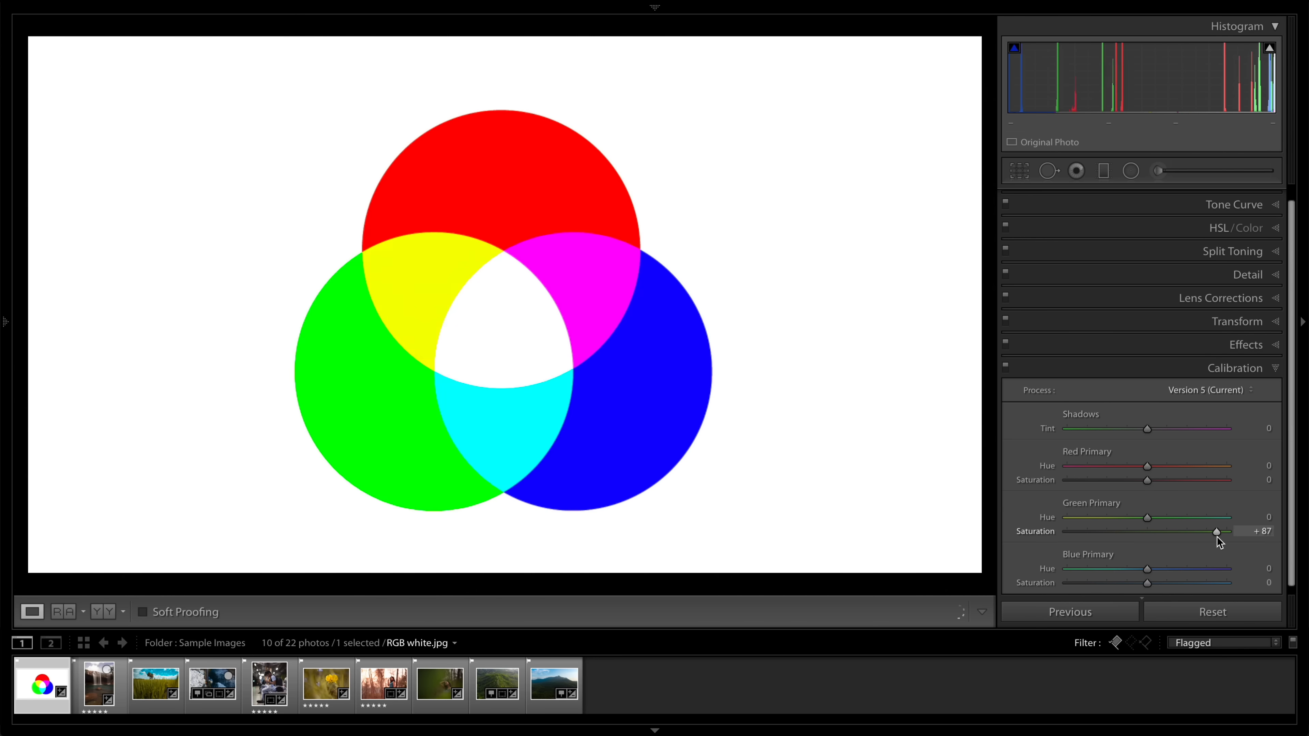
{"action": "left_click_drag", "start_coordinate": [1147, 517], "coordinate": [1224, 518]}
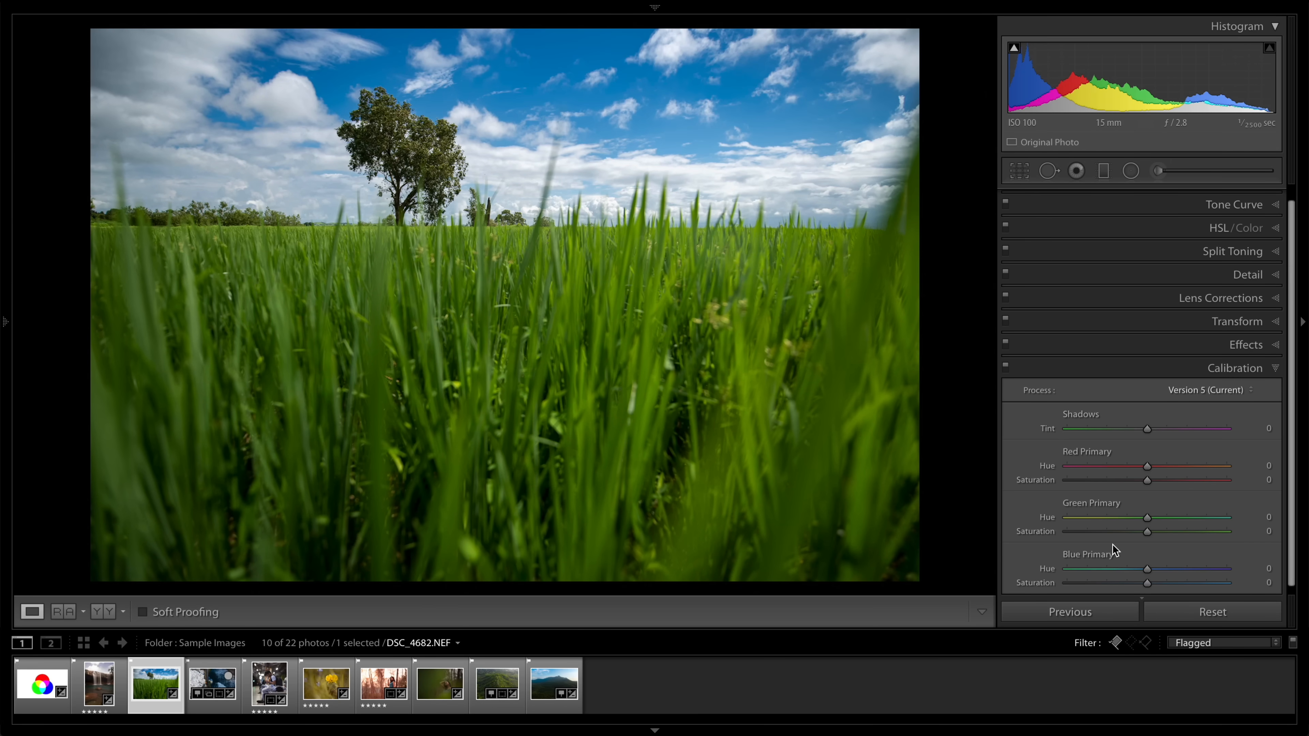
On the grass field photo, try the Green Primary Hue at -49 and experiment with shifting the Red and Blue Primary hues
{"action": "left_click_drag", "start_coordinate": [1147, 518], "coordinate": [1106, 518]}
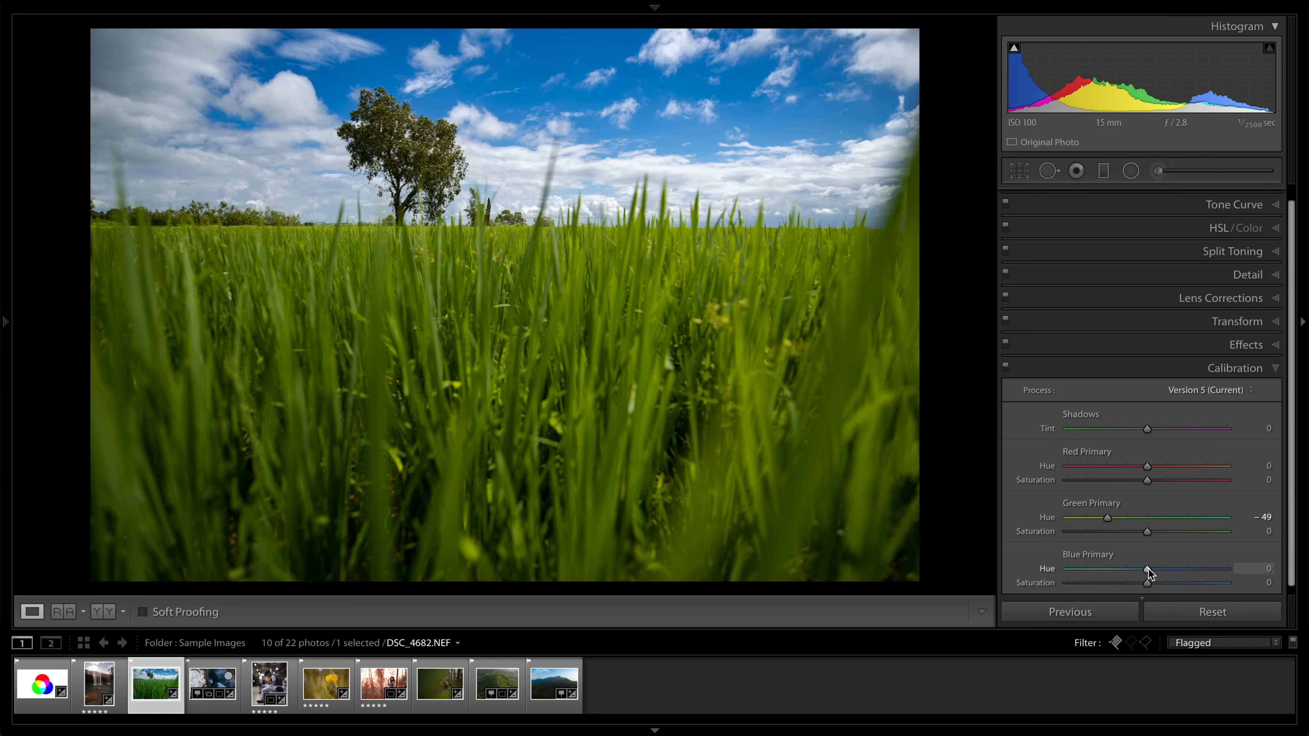
{"action": "mouse_move", "coordinate": [1148, 568]}
{"action": "left_mouse_down"}
{"action": "mouse_move", "coordinate": [1173, 568]}
{"action": "mouse_move", "coordinate": [1139, 572]}
{"action": "left_mouse_up"}
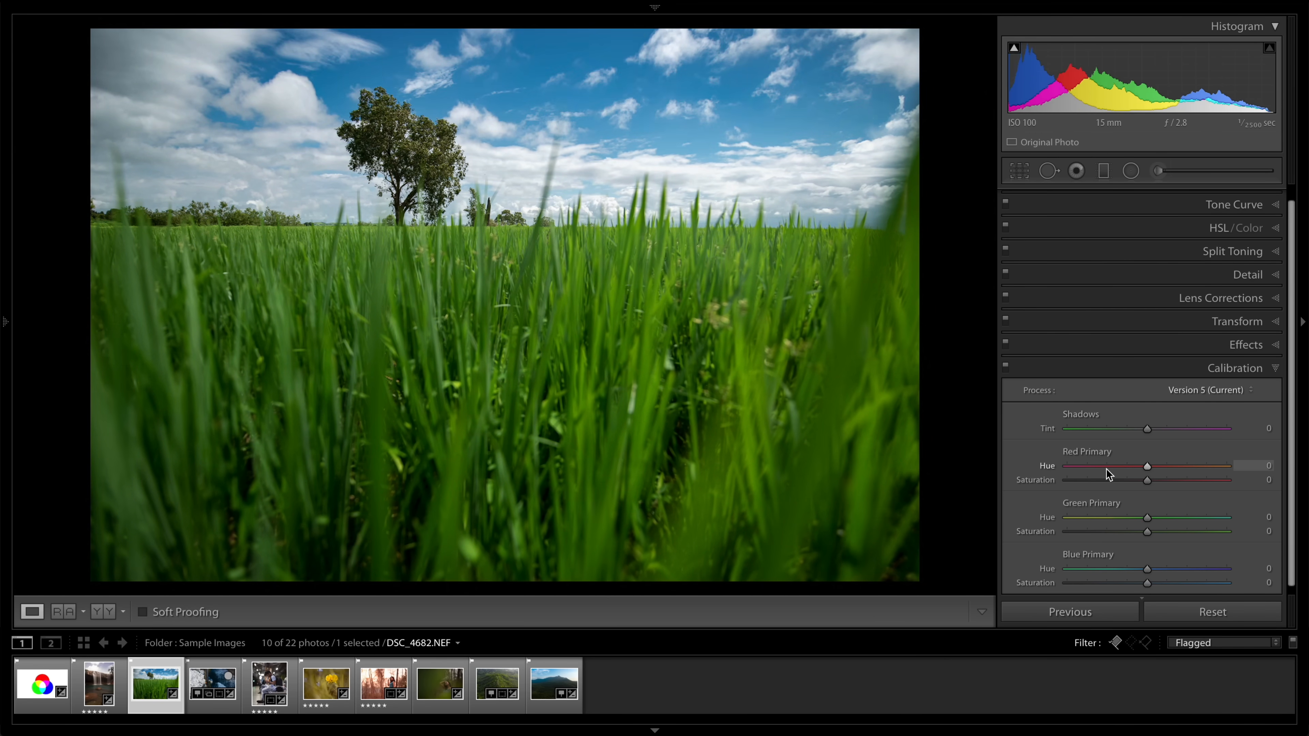
{"action": "left_click", "coordinate": [410, 152]}
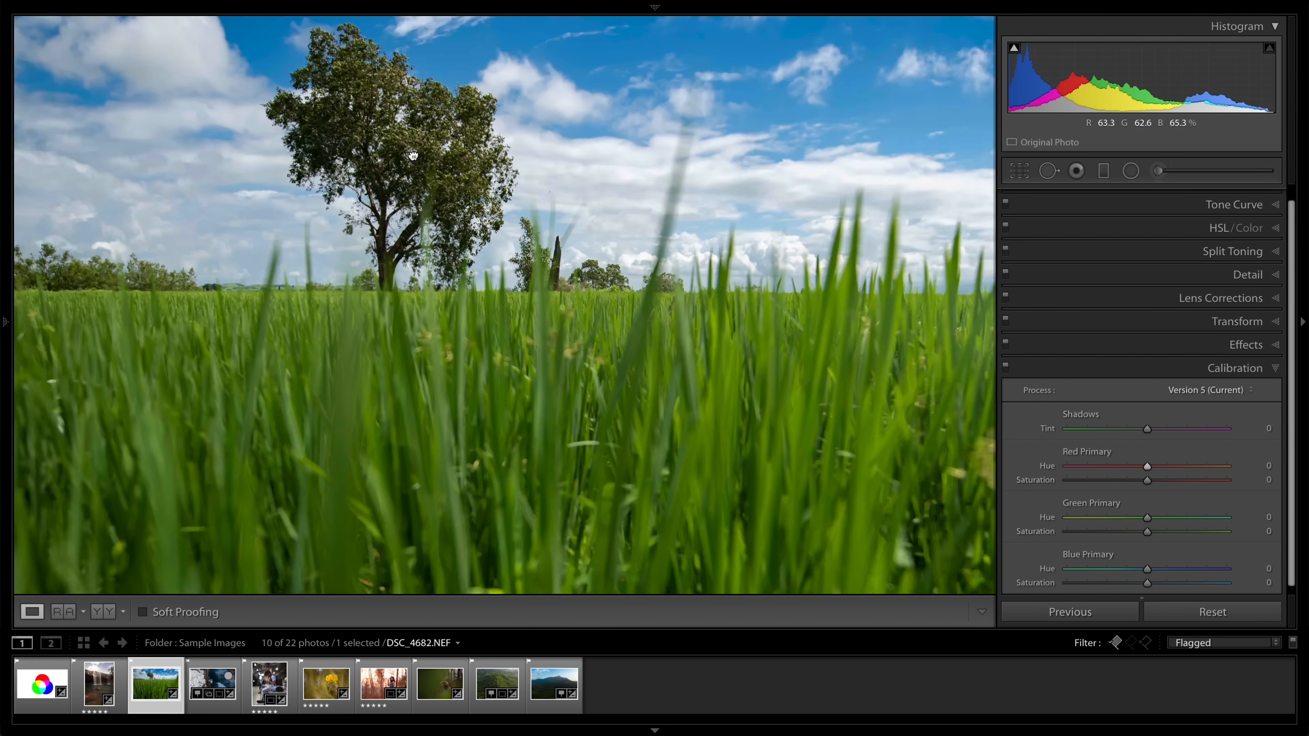
{"action": "left_click_drag", "start_coordinate": [395, 142], "coordinate": [466, 287]}
{"action": "left_click_drag", "start_coordinate": [1146, 465], "coordinate": [1211, 465]}
{"action": "left_click_drag", "start_coordinate": [1147, 517], "coordinate": [1077, 517]}
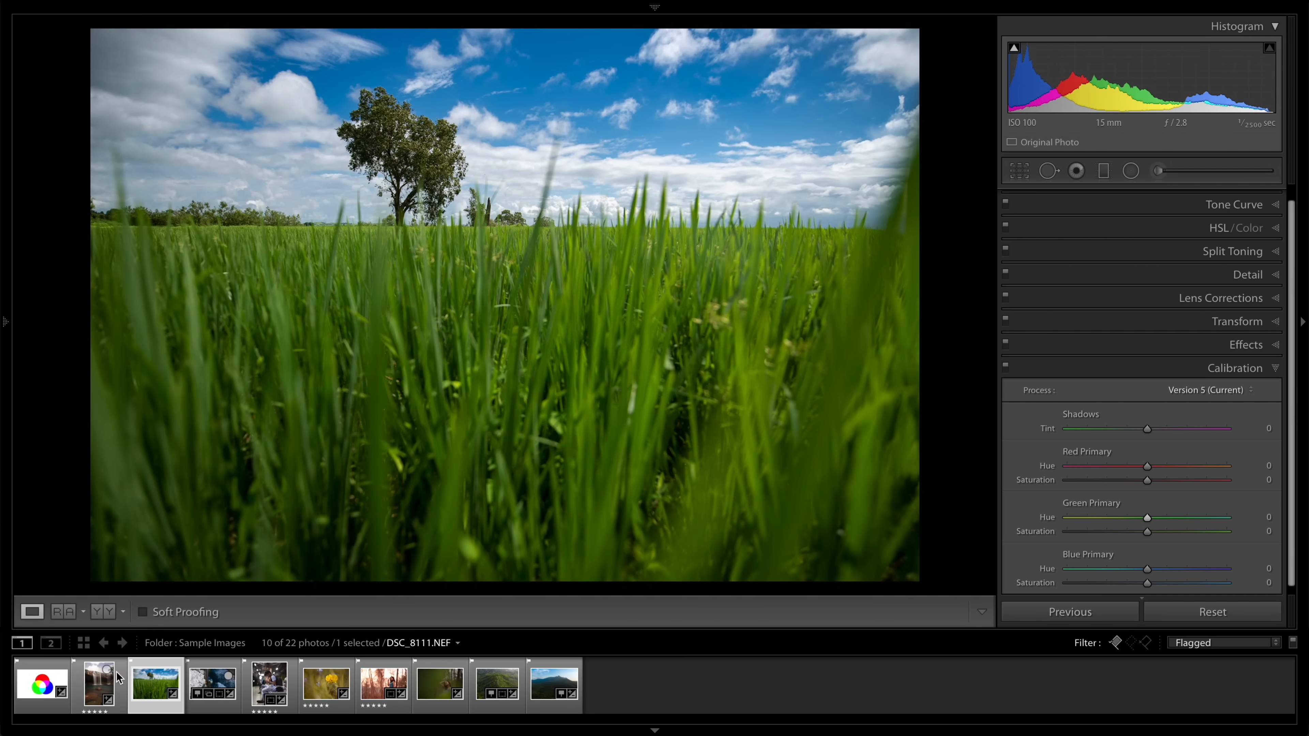
On the waterfall photo, try the Green Primary Saturation at -73, a higher Green Primary Hue and a lower Red Primary Hue
{"action": "left_click", "coordinate": [97, 687]}
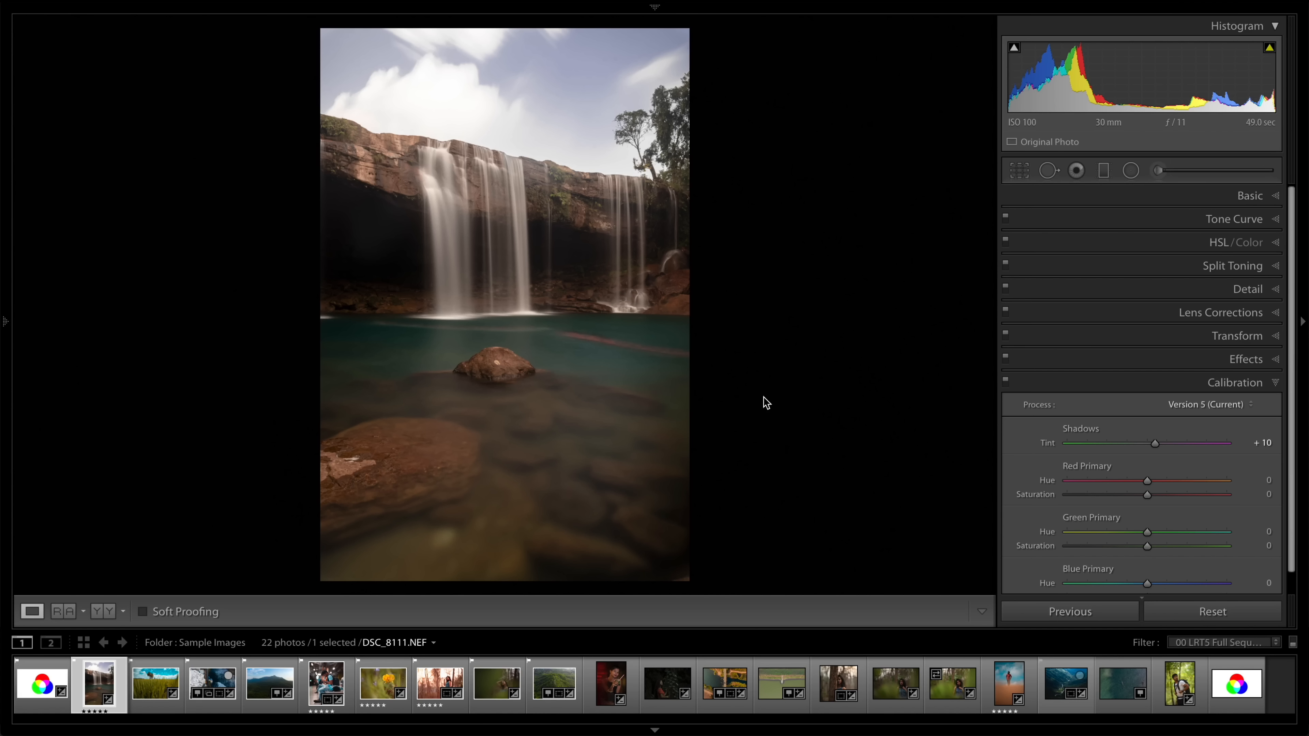
{"action": "left_click_drag", "start_coordinate": [1147, 546], "coordinate": [1088, 548]}
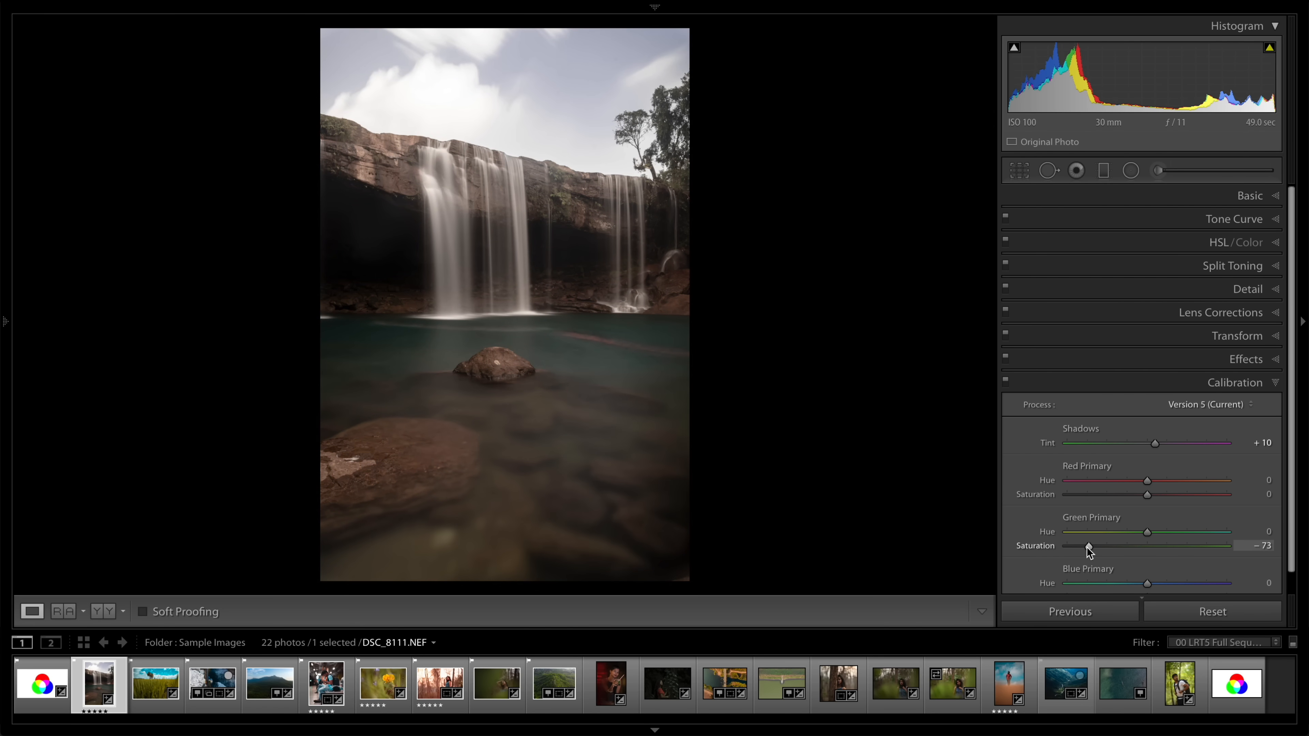
{"action": "double_click", "coordinate": [1088, 547]}
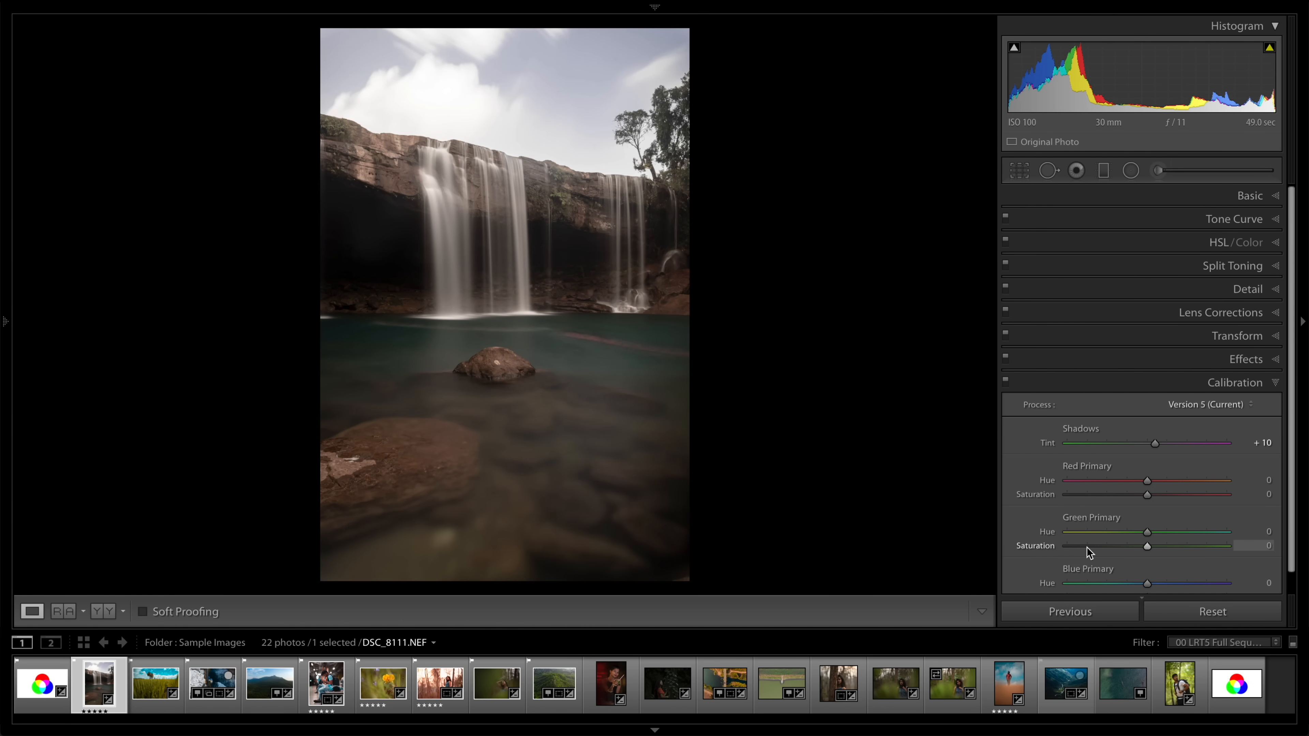
{"action": "left_click_drag", "start_coordinate": [1149, 534], "coordinate": [1183, 532]}
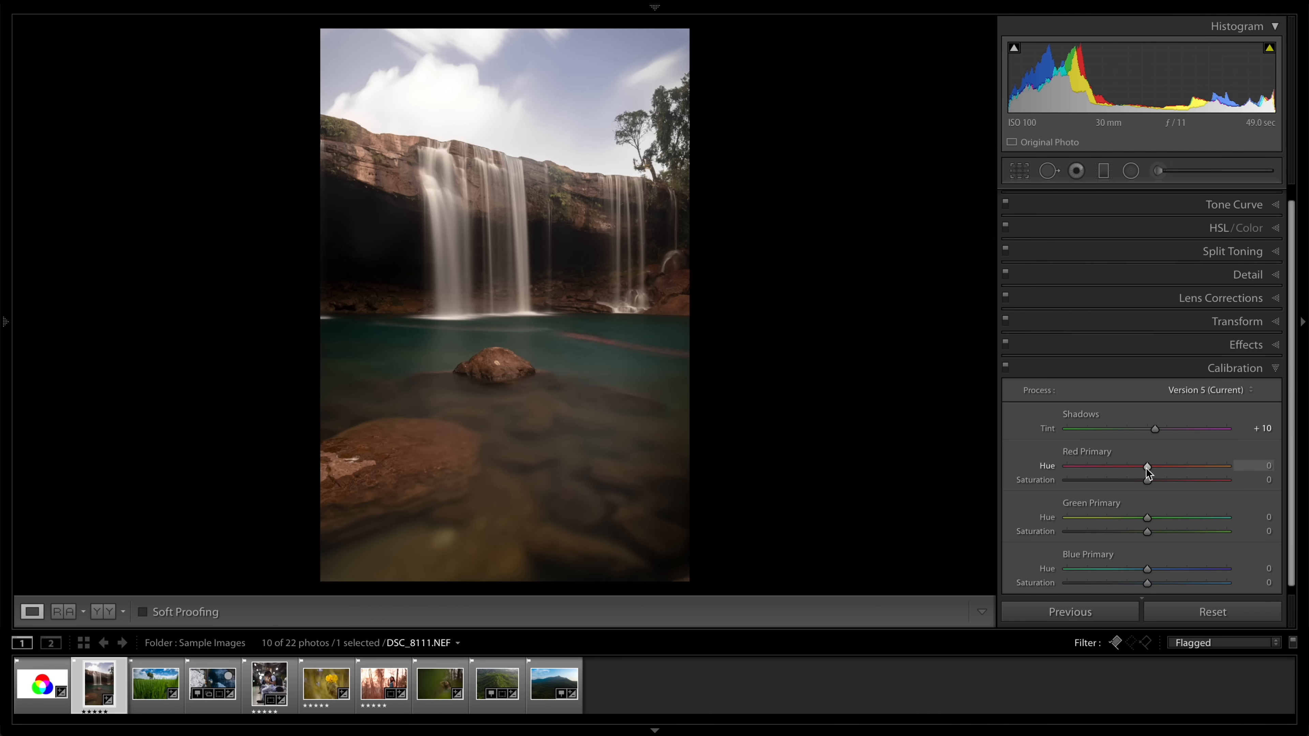
{"action": "left_click_drag", "start_coordinate": [1146, 469], "coordinate": [1096, 468]}
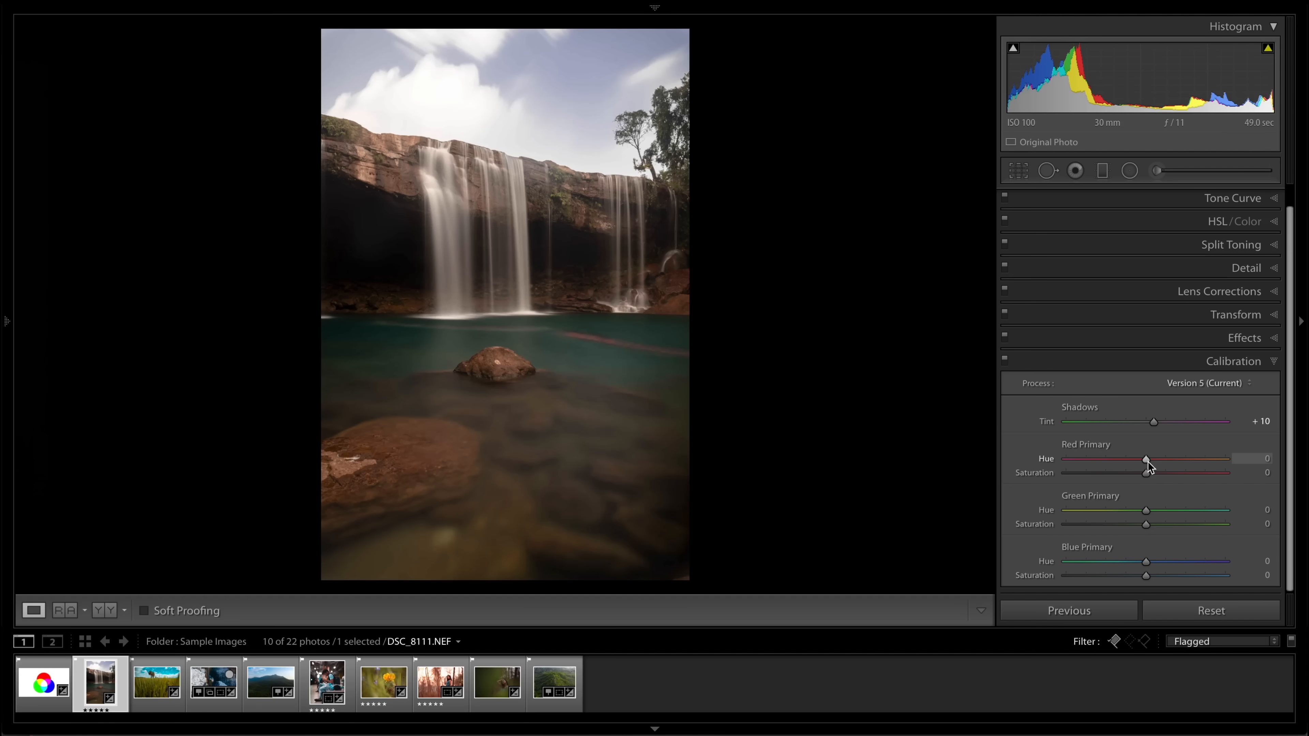
Calibrate the waterfall photo with Red Primary Hue -16 and Saturation -11, and Green Primary Hue +15 and Saturation -17
{"action": "left_click_drag", "start_coordinate": [1148, 467], "coordinate": [1136, 461]}
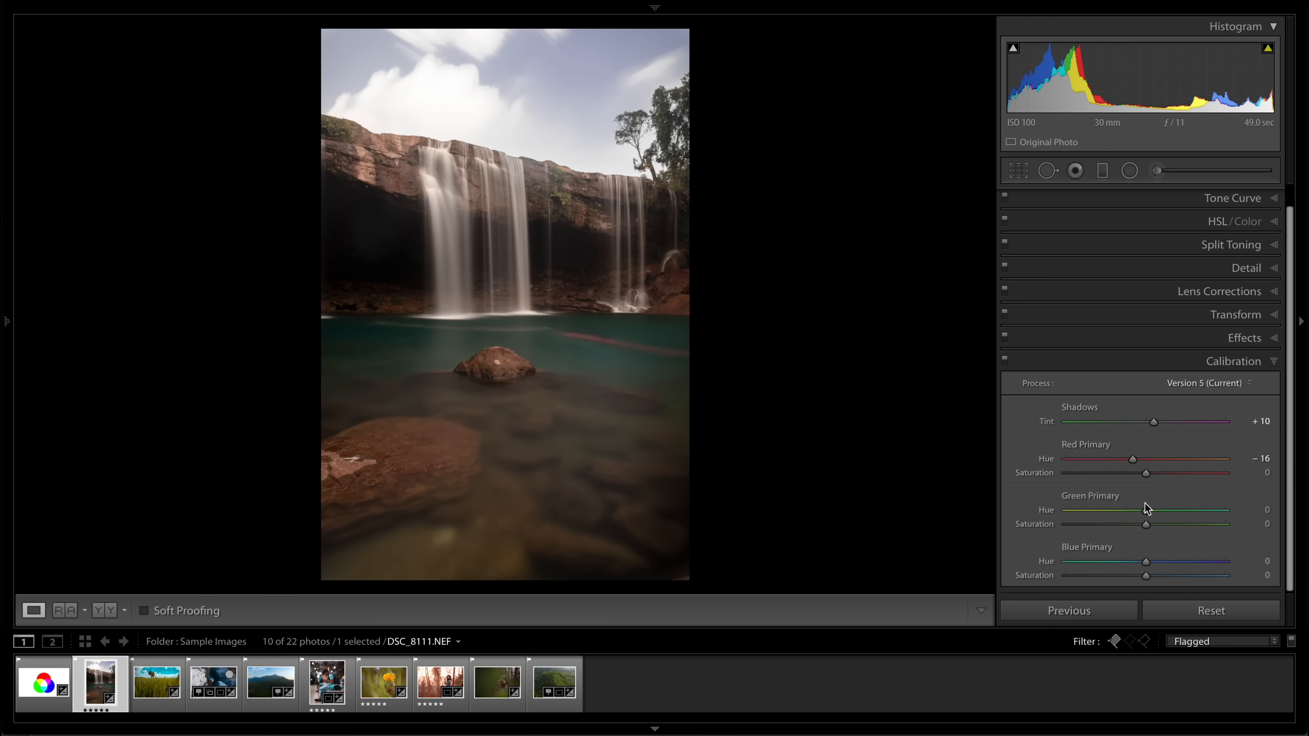
{"action": "left_click_drag", "start_coordinate": [1146, 510], "coordinate": [1137, 476]}
{"action": "left_click_drag", "start_coordinate": [1147, 526], "coordinate": [1133, 526]}
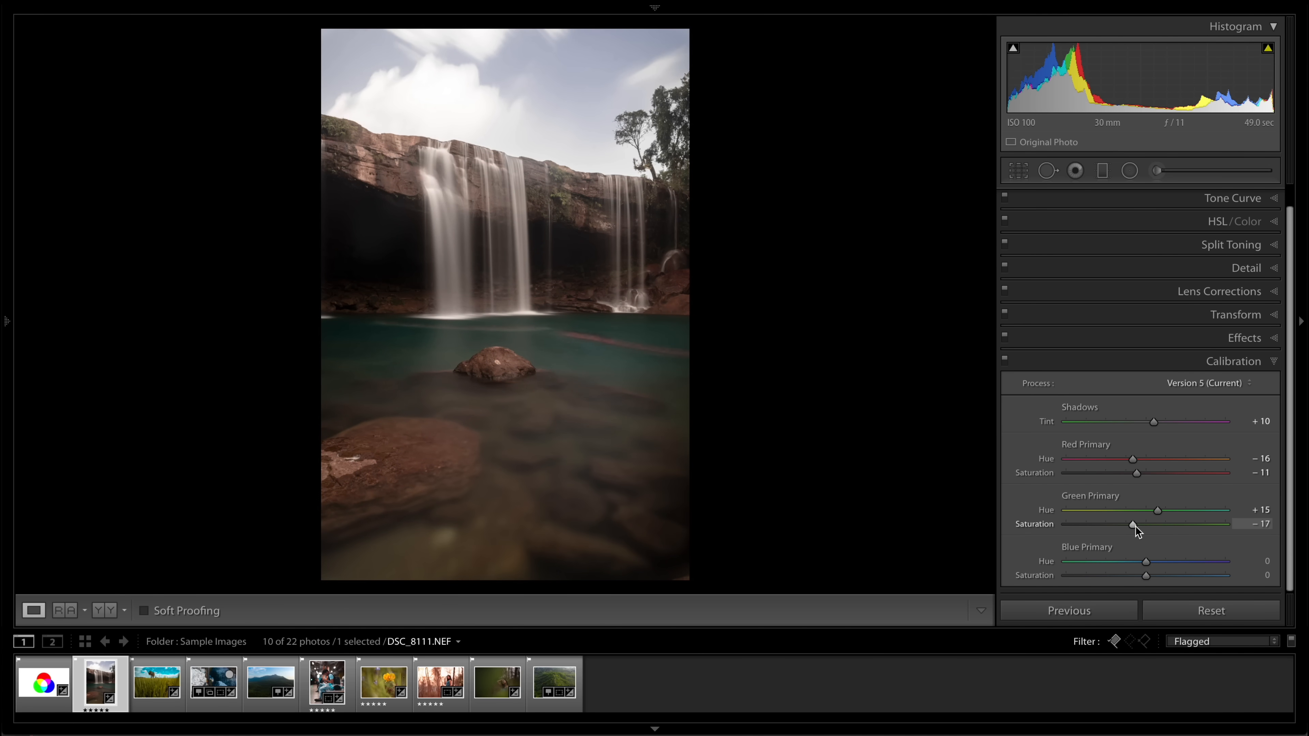
Switch to the aerial ocean photo DJI_0468.DNG and set its calibration Blue Primary Hue to +20
{"action": "key", "text": "Right"}
{"action": "key", "text": "Right"}
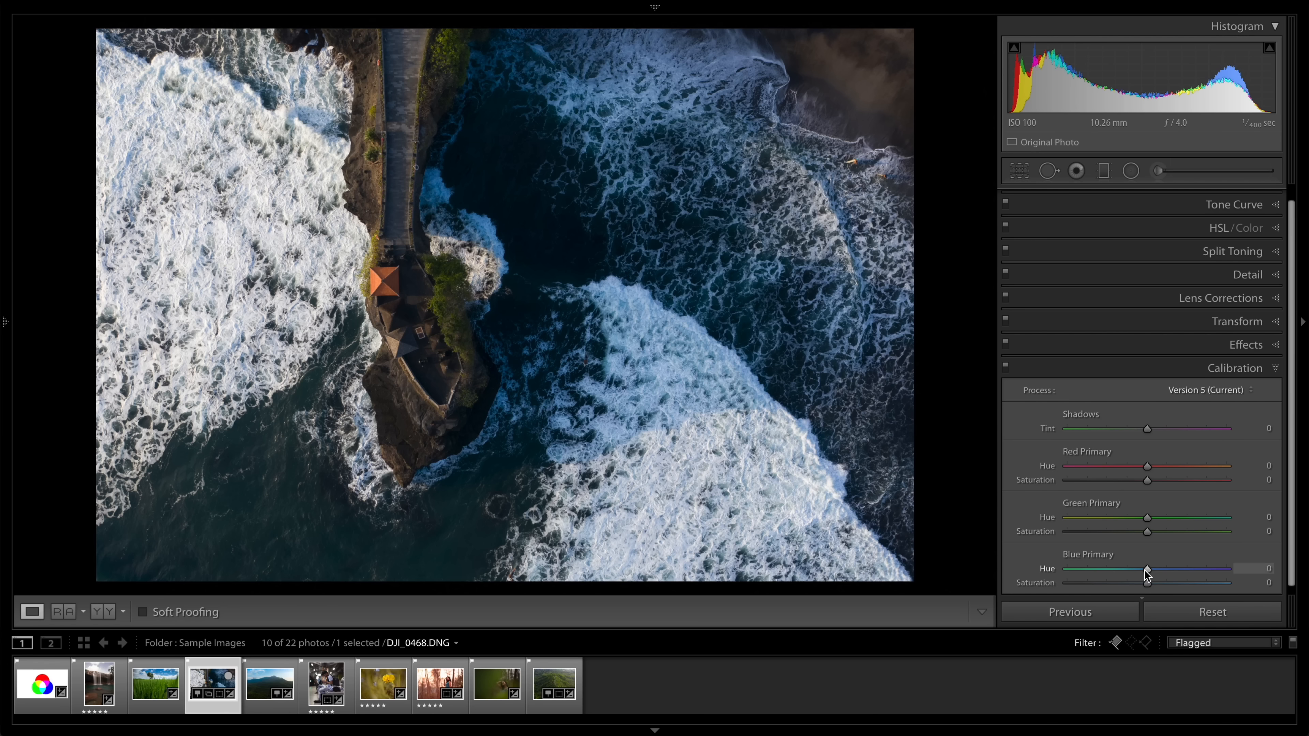
{"action": "mouse_move", "coordinate": [1145, 570]}
{"action": "left_mouse_down"}
{"action": "mouse_move", "coordinate": [1123, 570]}
{"action": "mouse_move", "coordinate": [1138, 583]}
{"action": "left_mouse_up"}
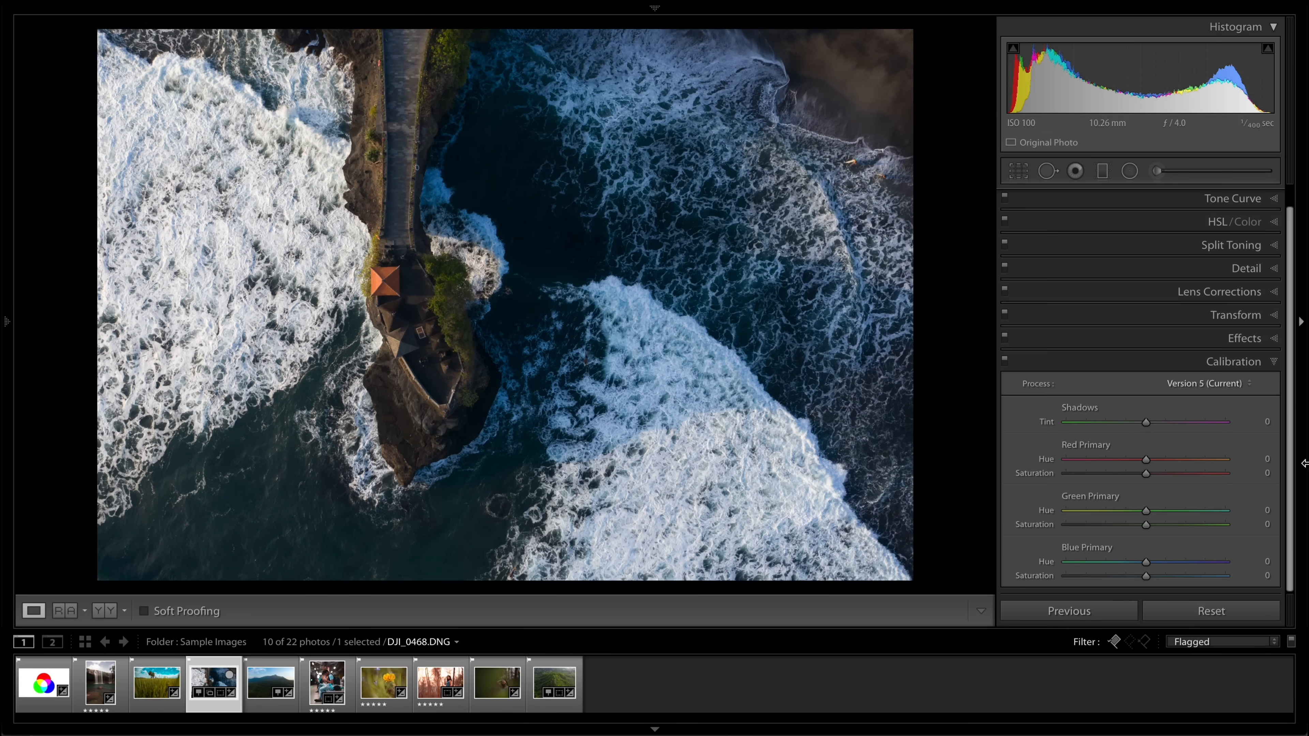
{"action": "left_click_drag", "start_coordinate": [1146, 562], "coordinate": [1163, 564]}
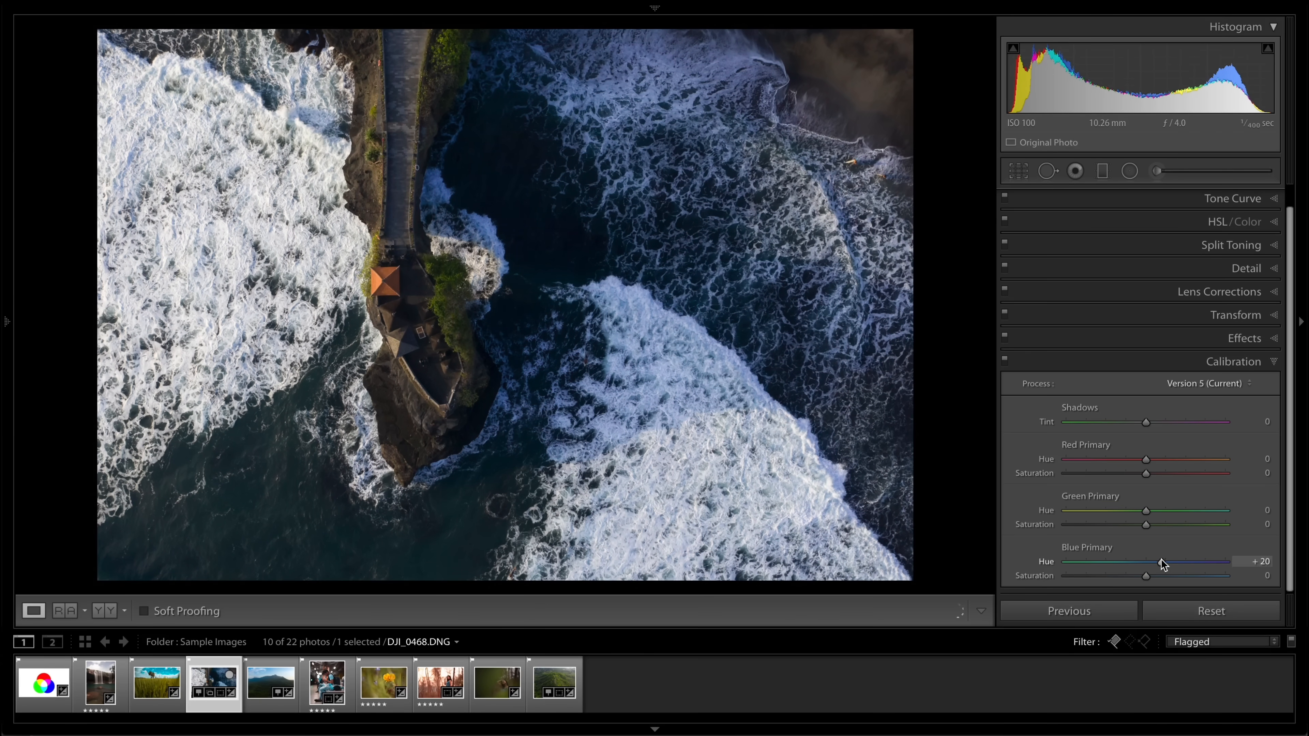